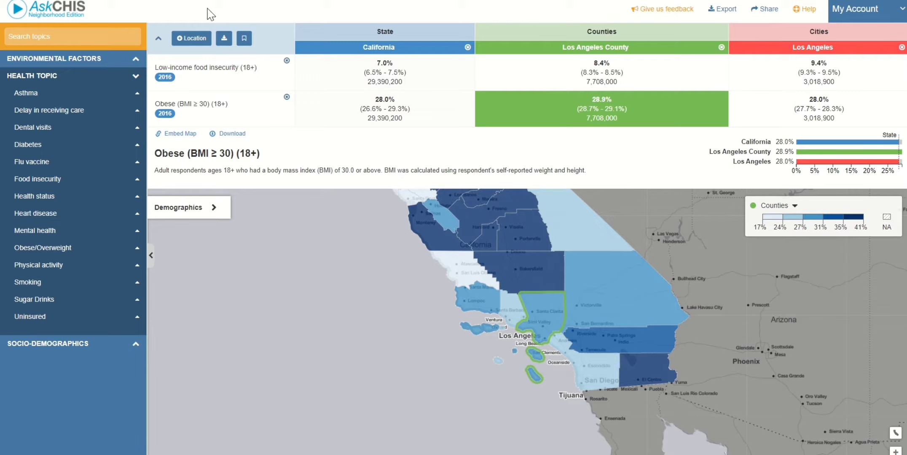
Open the Search Location dialog listing California, Los Angeles and Los Angeles County as the current selection.
click(195, 42)
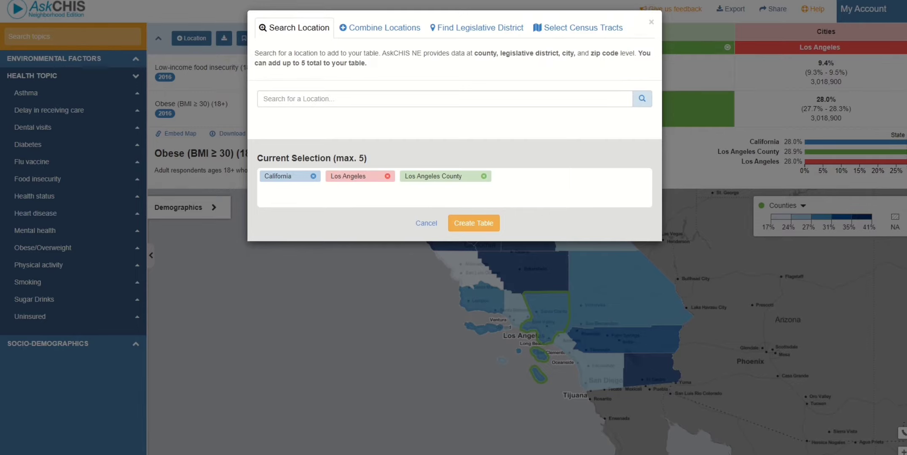
Switch to the Select Census Tracts tab to pick tracts on the Los Angeles map.
click(558, 31)
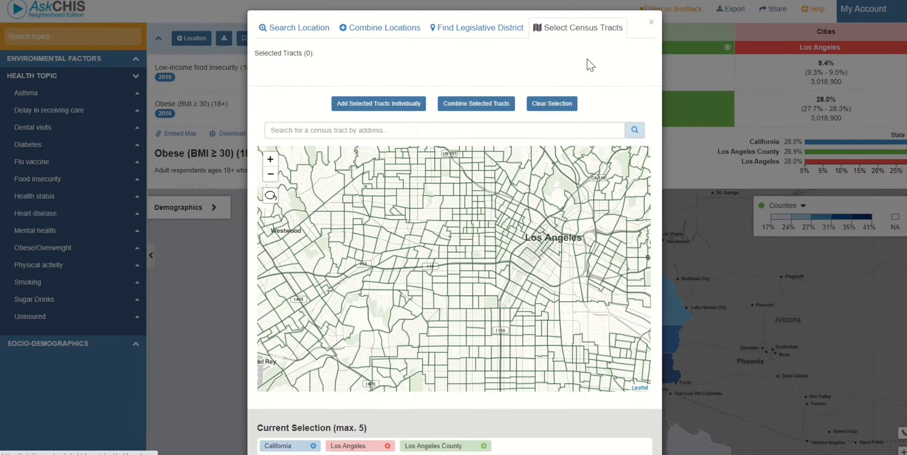
drag(516, 271, 496, 273)
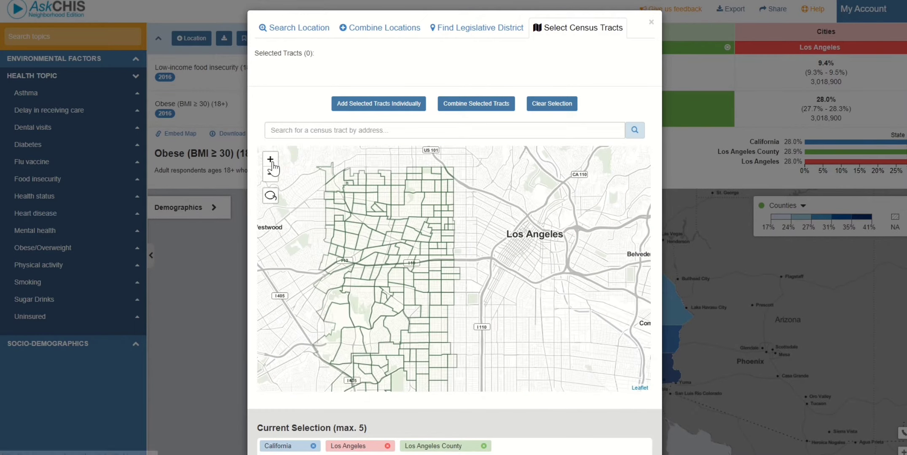
click(271, 163)
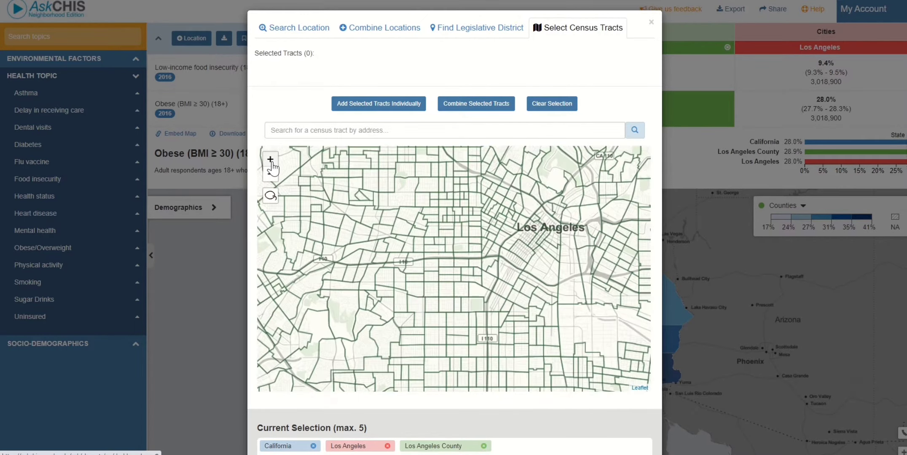
click(270, 160)
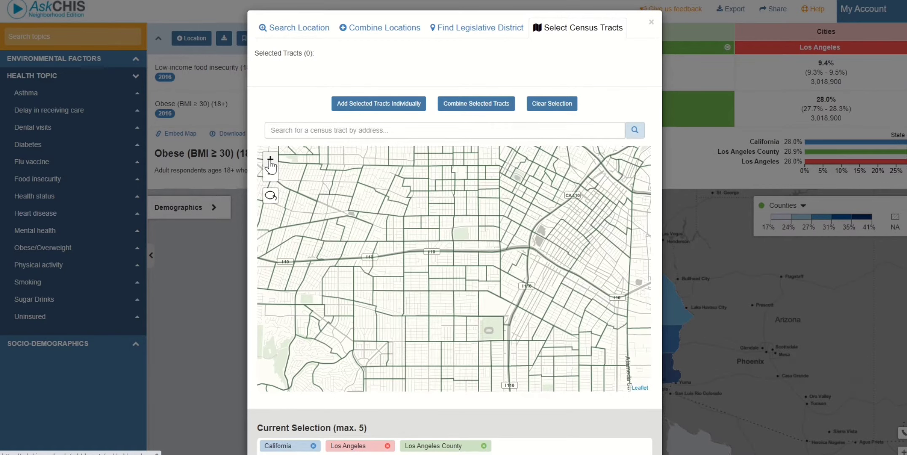
click(270, 160)
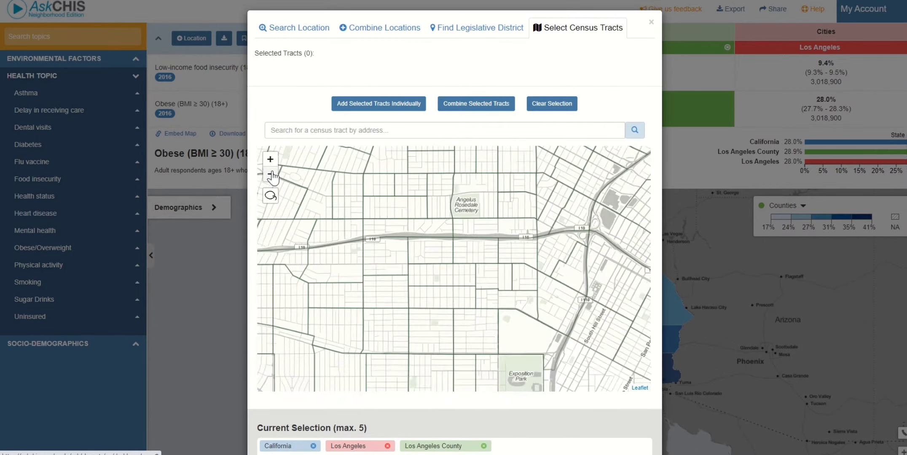
click(271, 175)
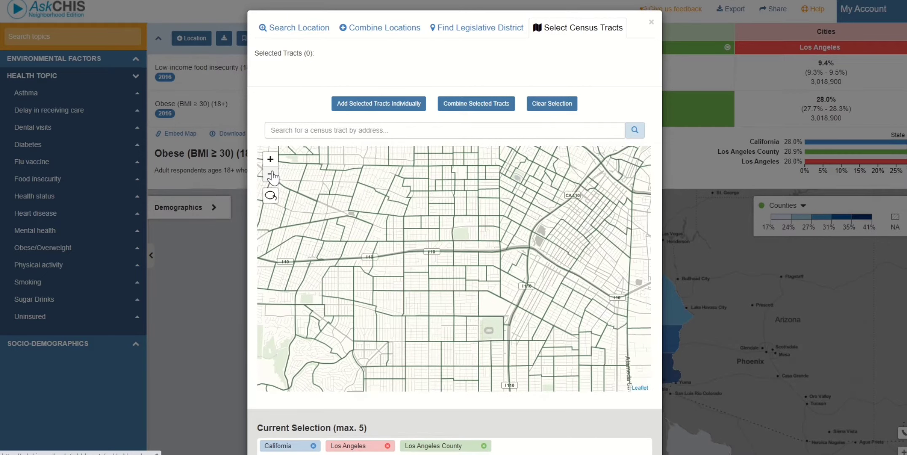
click(271, 175)
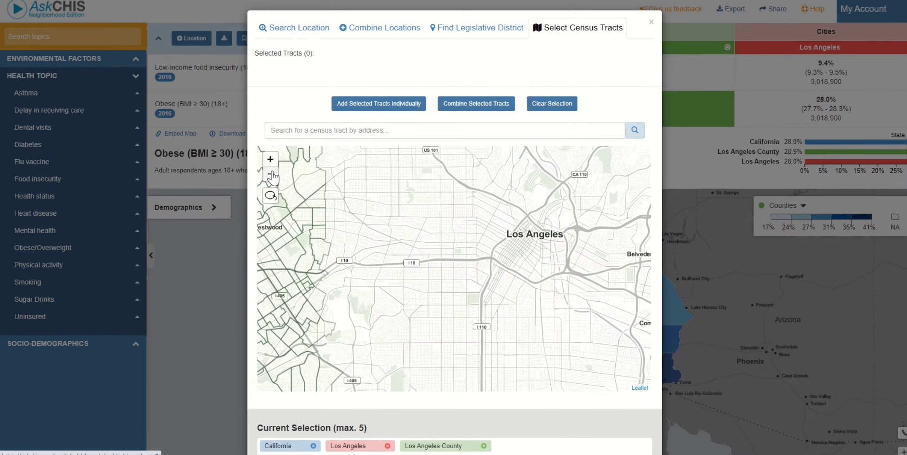
drag(356, 191, 358, 172)
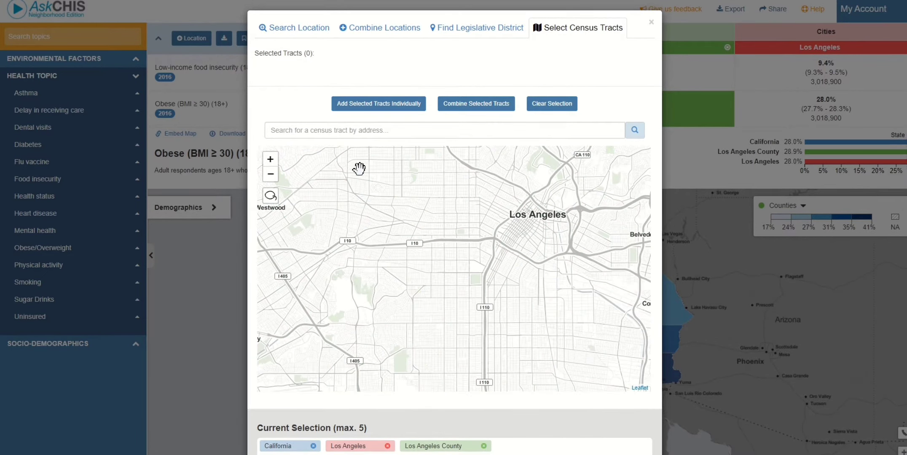
click(346, 130)
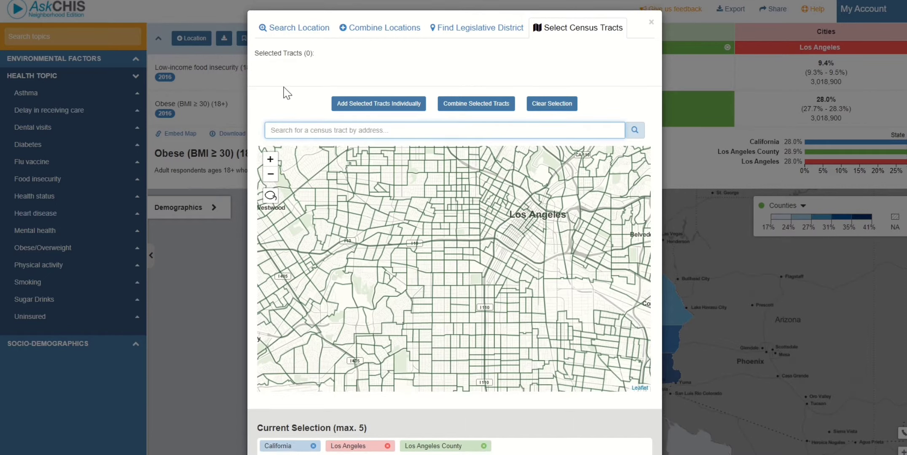
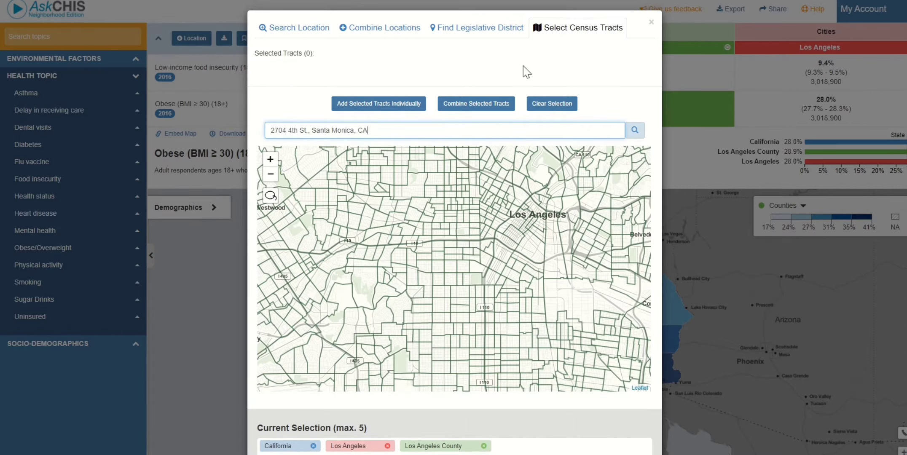
Locate Tract 7021.02 from the pasted Santa Monica address and add it to the selection.
click(635, 130)
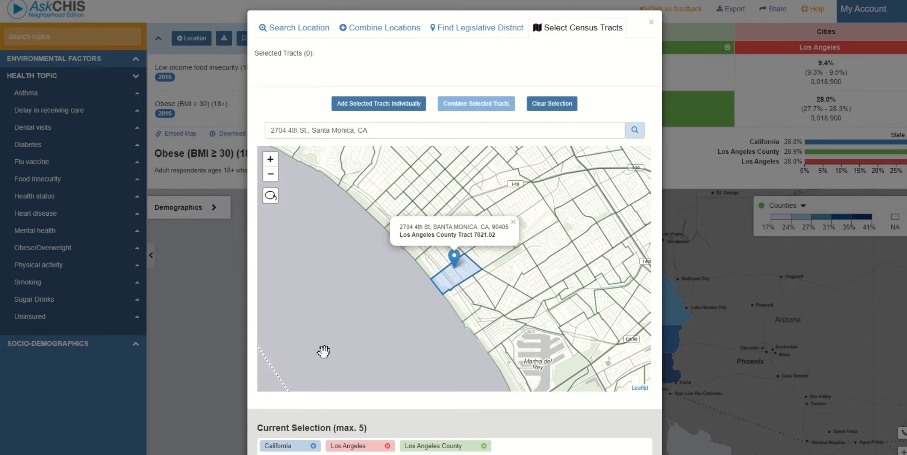
click(379, 110)
click(383, 110)
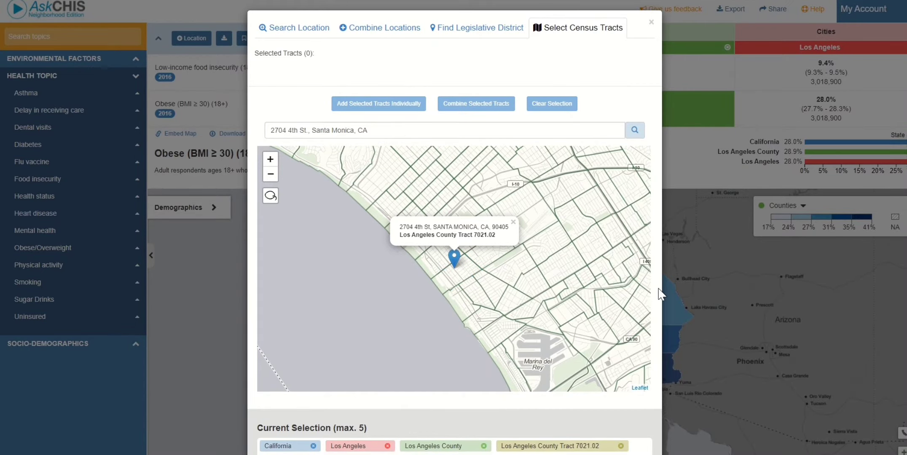
scroll(659, 294, down, 2)
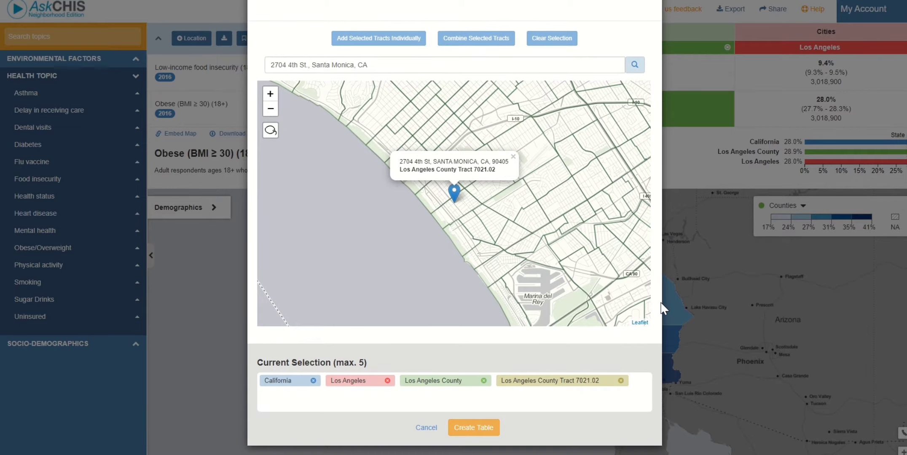
scroll(637, 137, up, 2)
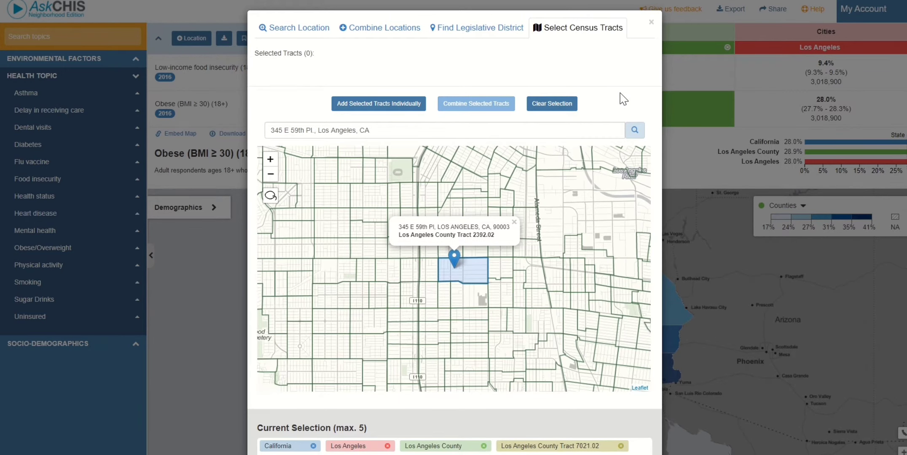
Add Tract 2392.02 as the fifth location in the current selection.
click(380, 105)
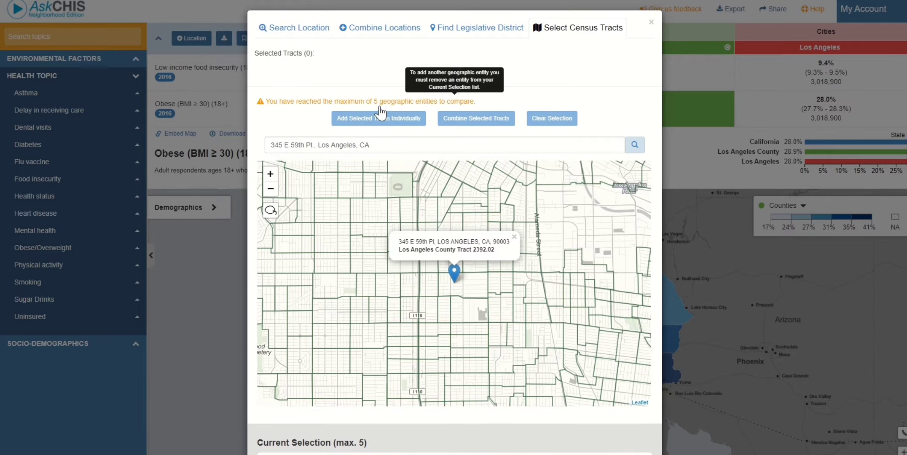
scroll(661, 224, down, 2)
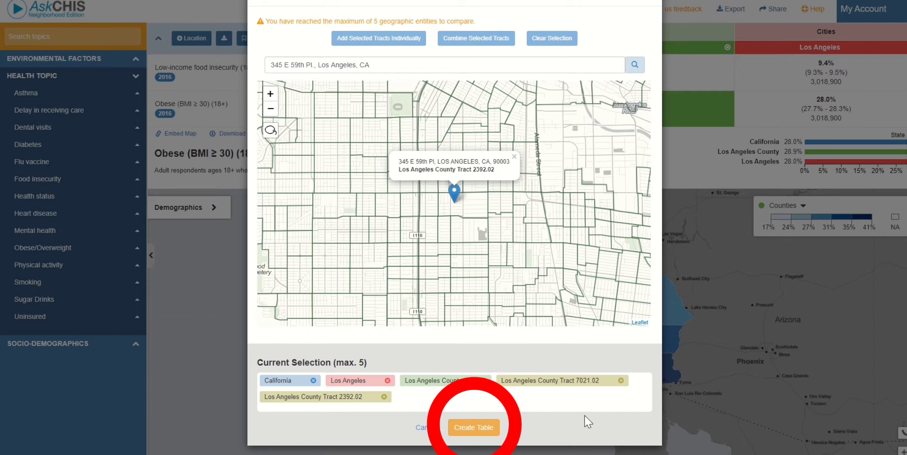
Build the five-location table and map Tract 7021.02's 15.6% obesity rate.
click(481, 429)
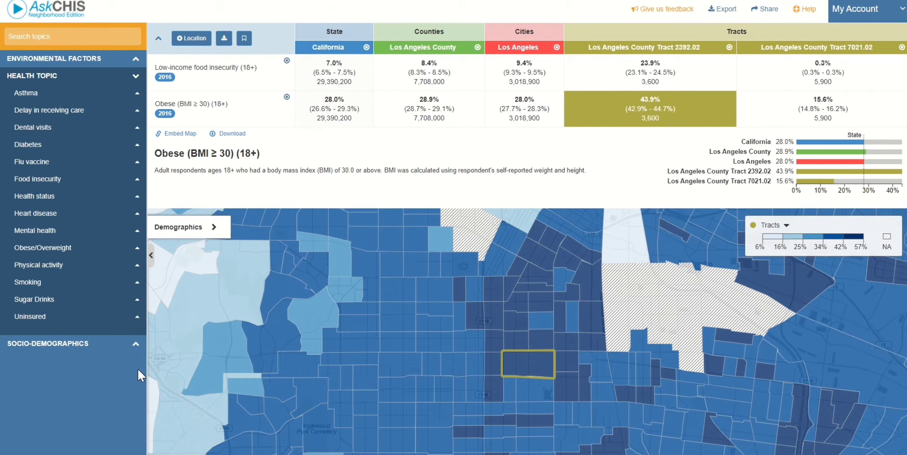
mouse_move(519, 360)
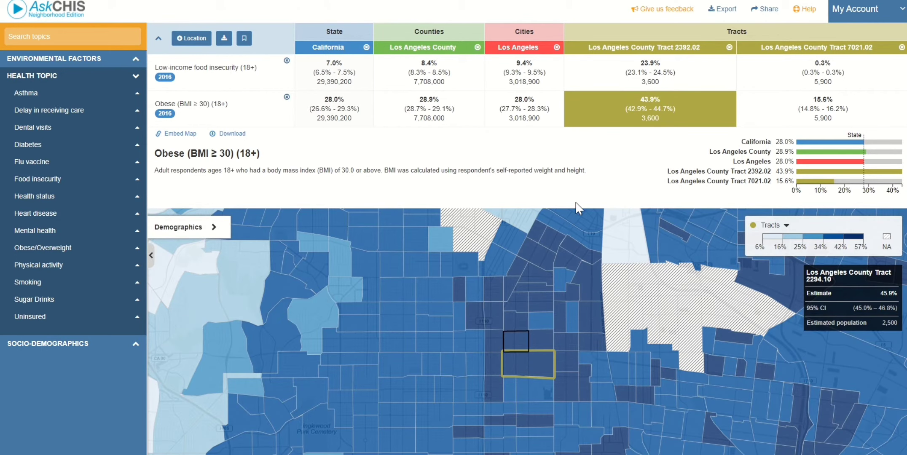
click(819, 123)
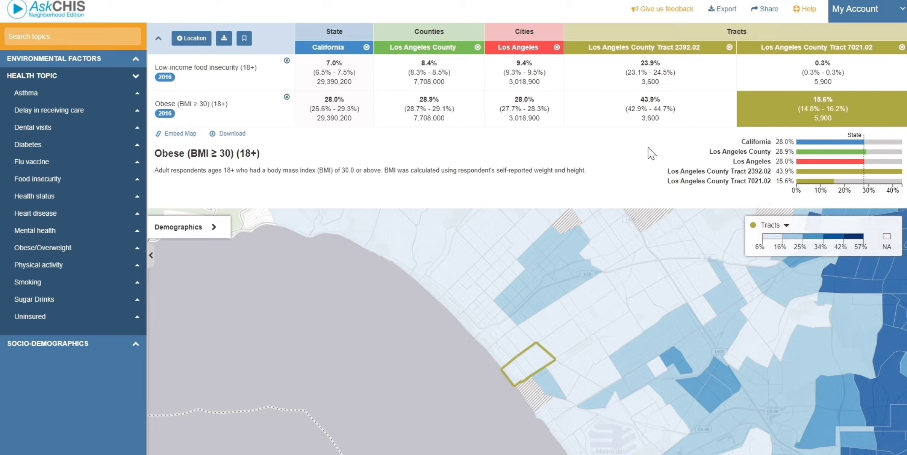
Reopen the location dialog on the census tract map and search the Santa Monica address.
click(198, 40)
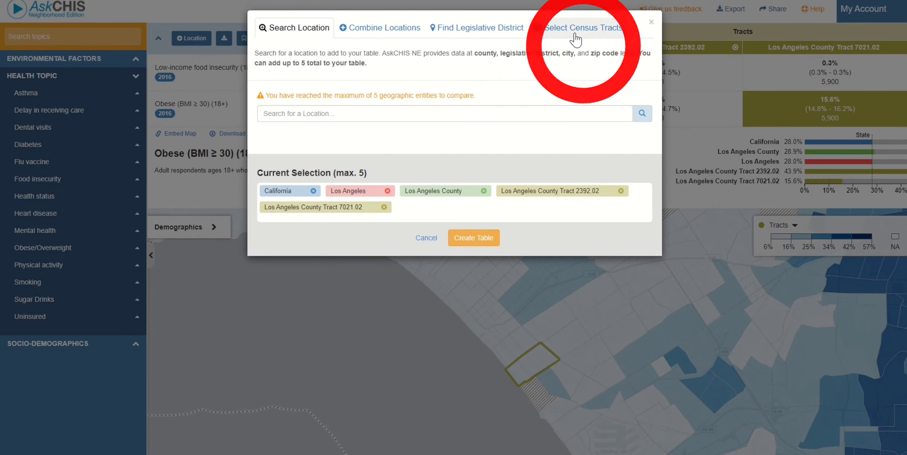
click(575, 38)
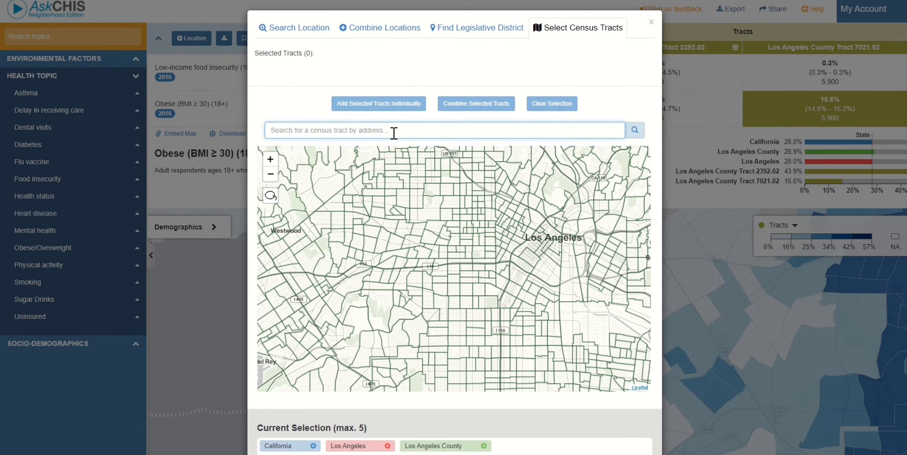
click(394, 133)
click(635, 130)
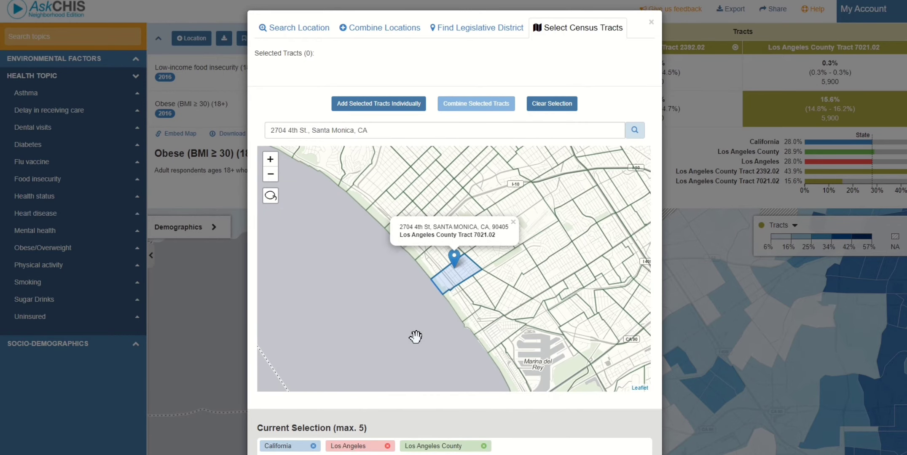
Select seven coastal tracts, including 2734.02, 2735.02, 2739.02 and 7014.02, and combine them.
click(457, 309)
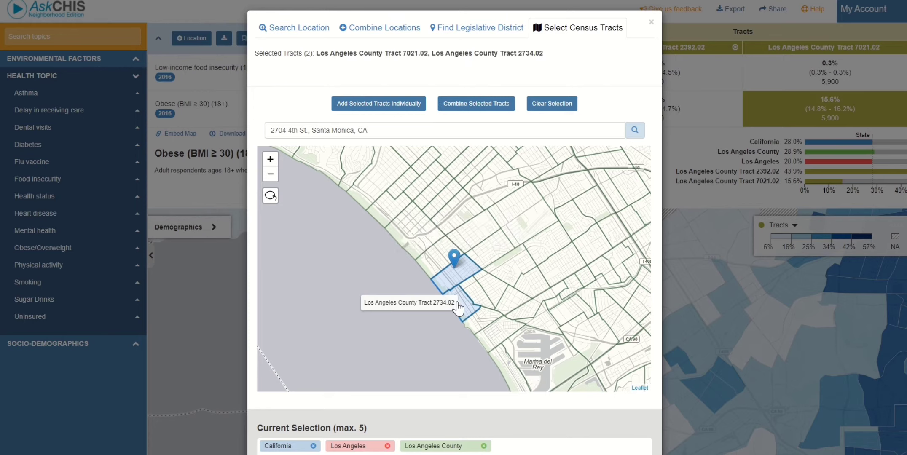
click(475, 321)
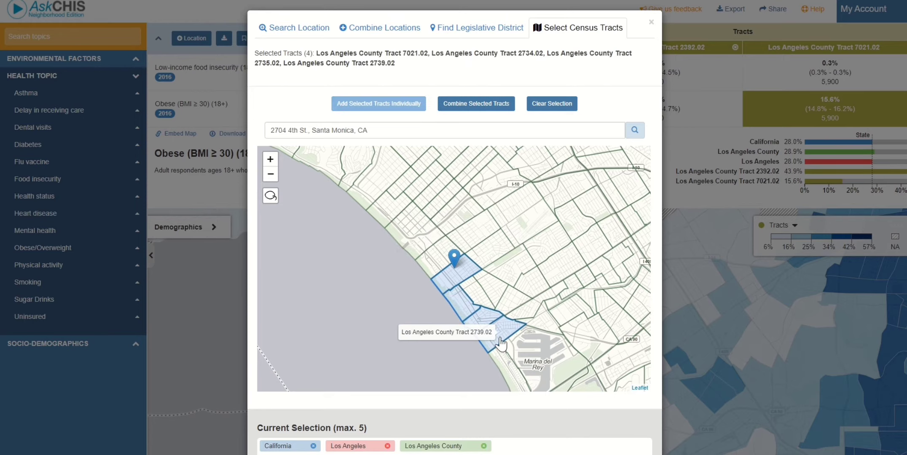
click(488, 329)
click(493, 343)
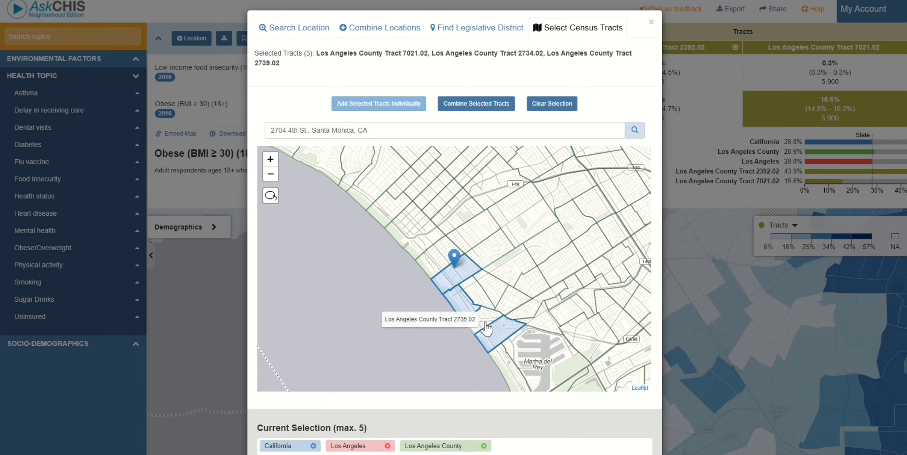
click(484, 327)
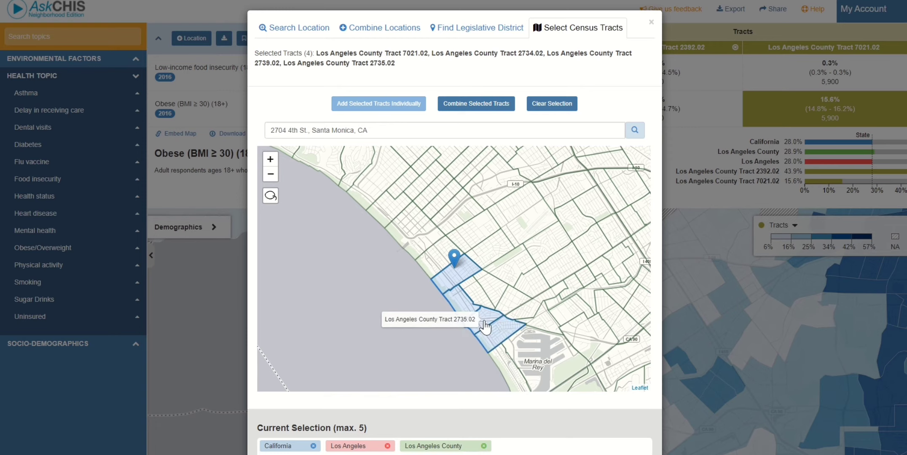
click(270, 196)
mouse_move(386, 216)
mouse_down()
mouse_move(437, 269)
mouse_move(449, 267)
mouse_move(405, 207)
mouse_move(387, 218)
mouse_up()
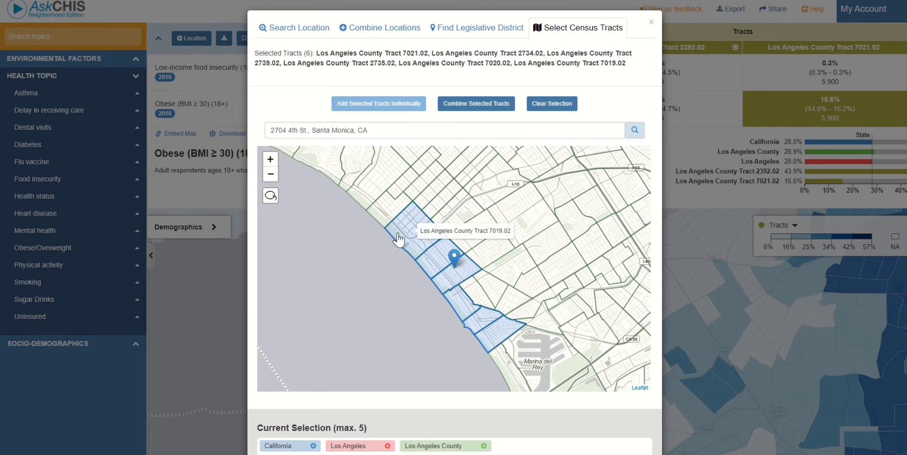
click(392, 219)
click(393, 218)
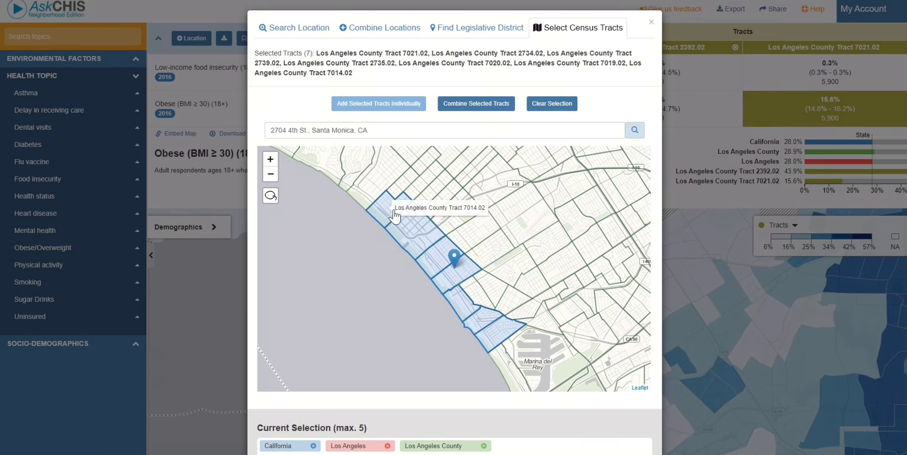
click(475, 106)
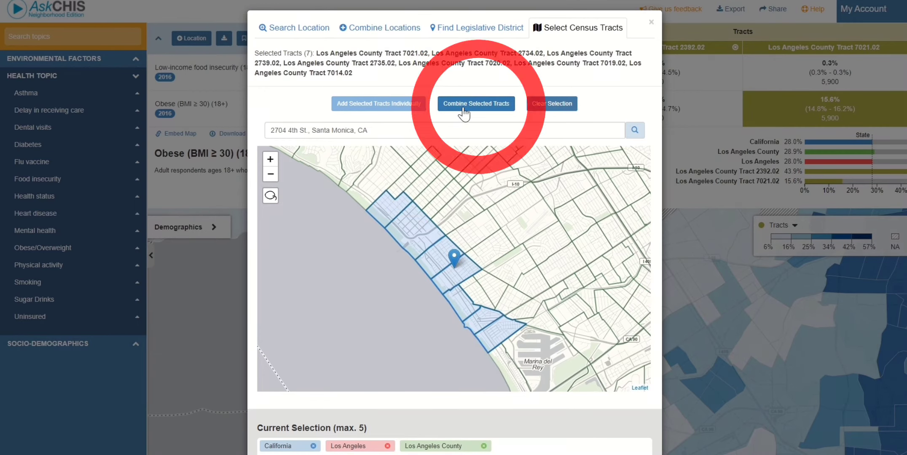
scroll(639, 427, down, 3)
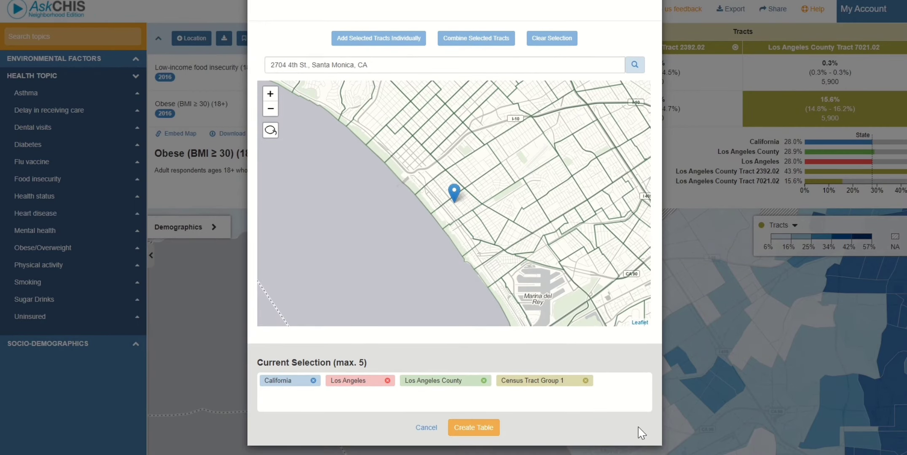
Select tracts 2393.30, 2393.20, 2393.10, 2376 and 2371.02 around Tract 2392.02.
scroll(639, 427, up, 3)
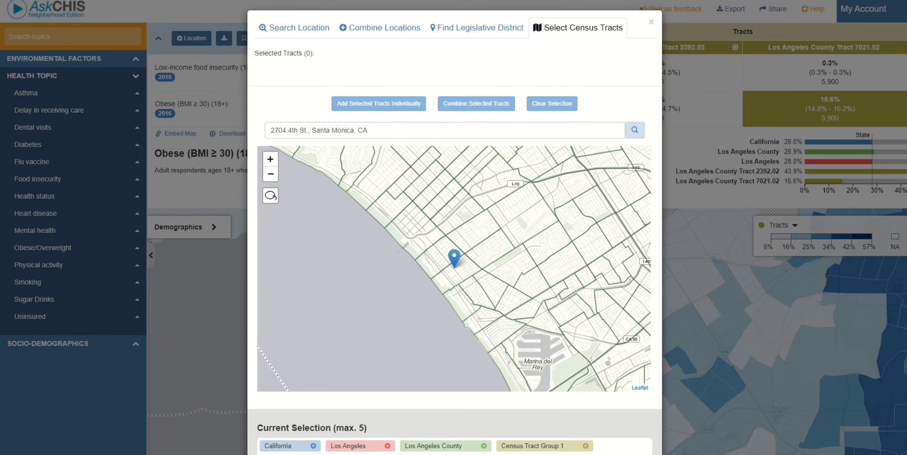
triple_click(380, 134)
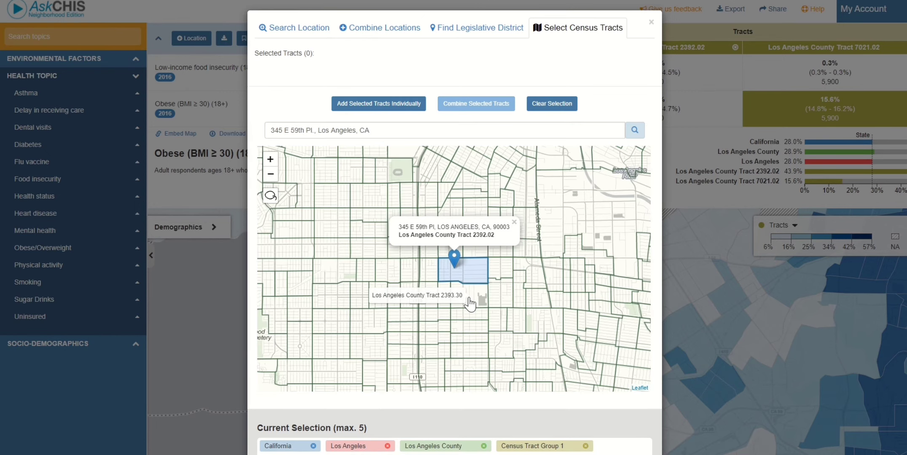
click(469, 300)
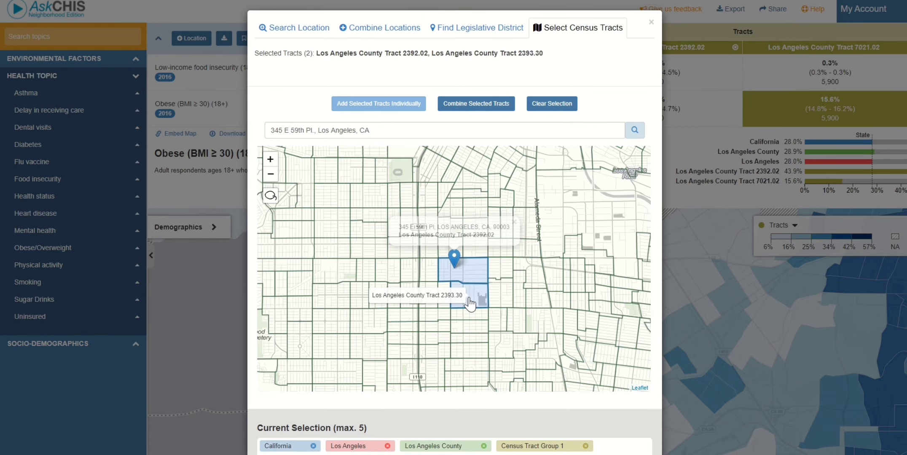
click(443, 299)
click(426, 298)
click(408, 298)
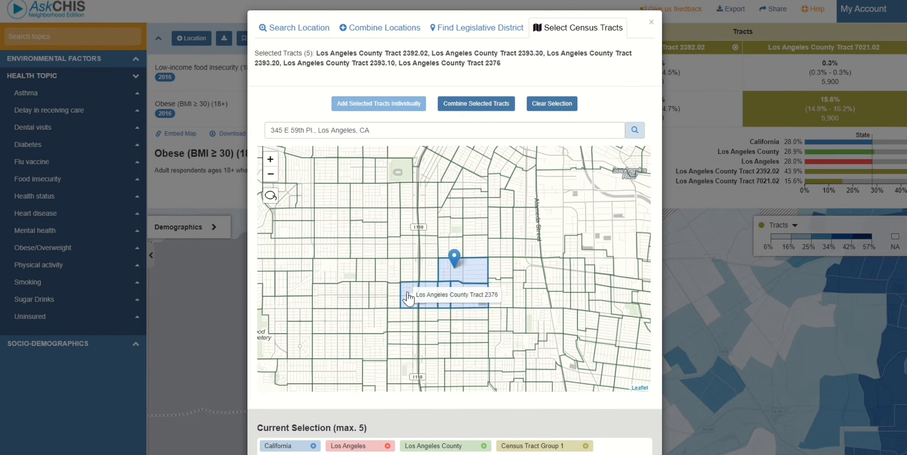
click(408, 272)
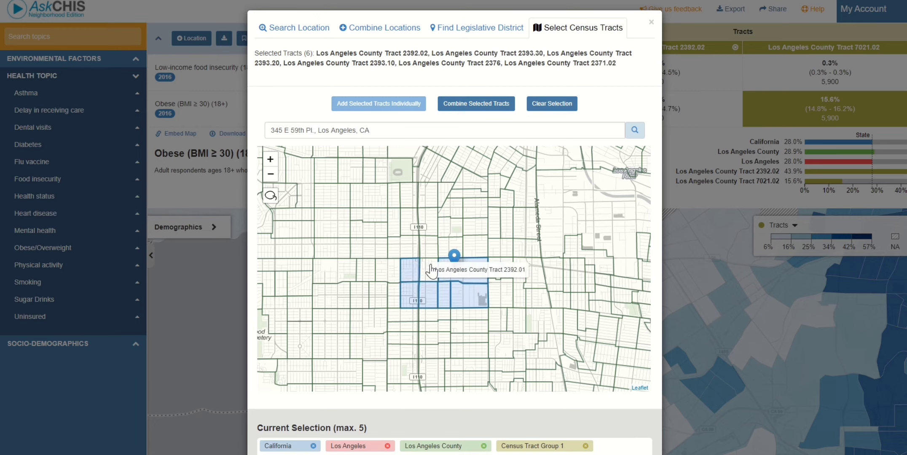
Add tracts 2392.01, 2371.01, 2375 and 2374.01, then combine all ten into Census Tract Group 2.
click(398, 277)
click(397, 272)
click(394, 296)
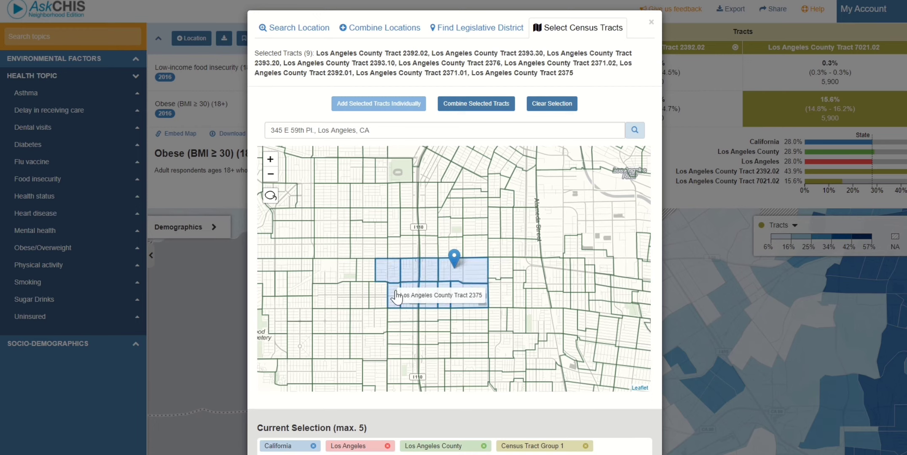
click(384, 300)
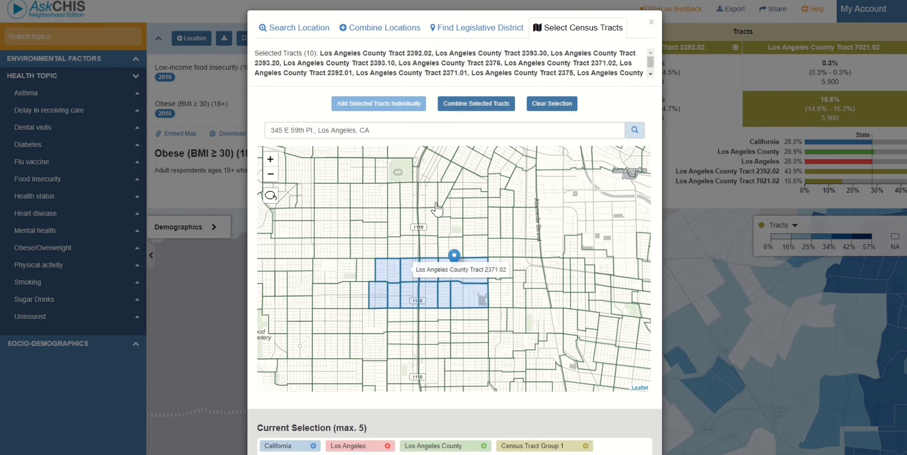
click(476, 105)
scroll(627, 432, down, 2)
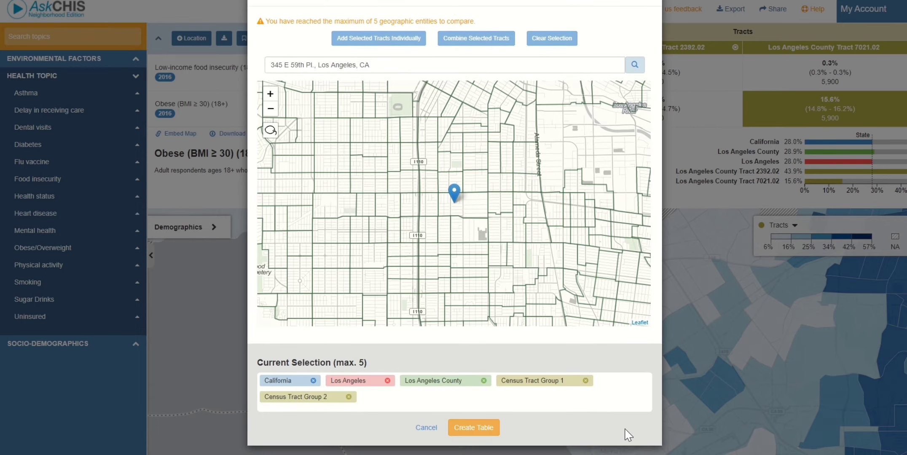
Create the table showing Groups 1 and 2 at 12.4% and 41.0% obesity.
click(485, 429)
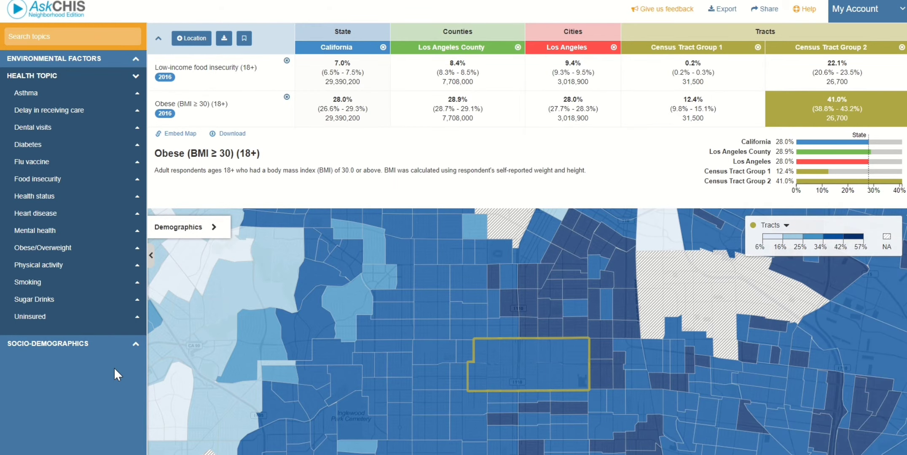
mouse_move(570, 395)
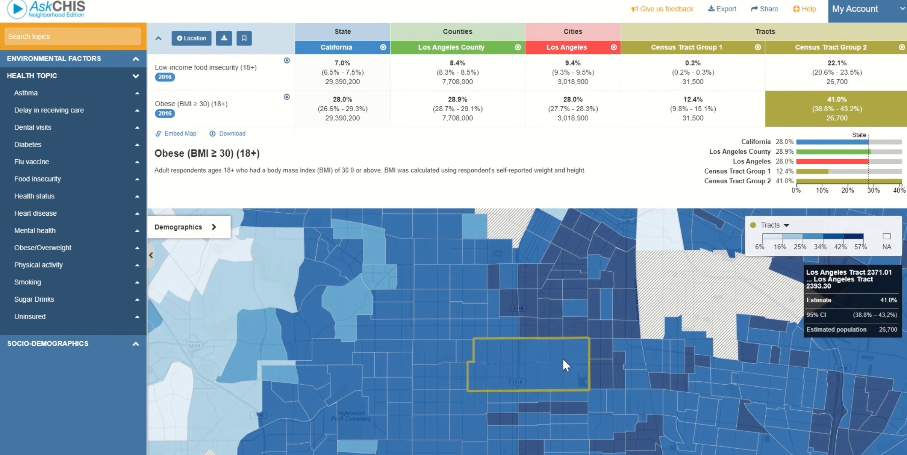
mouse_move(694, 122)
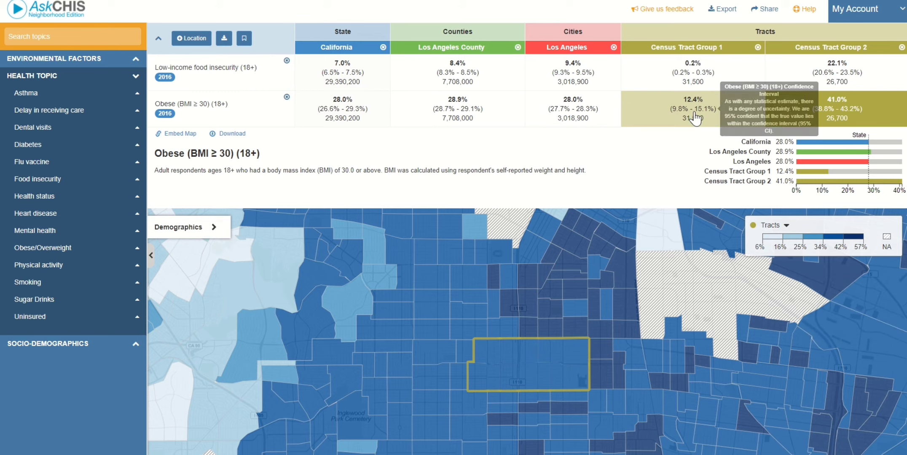